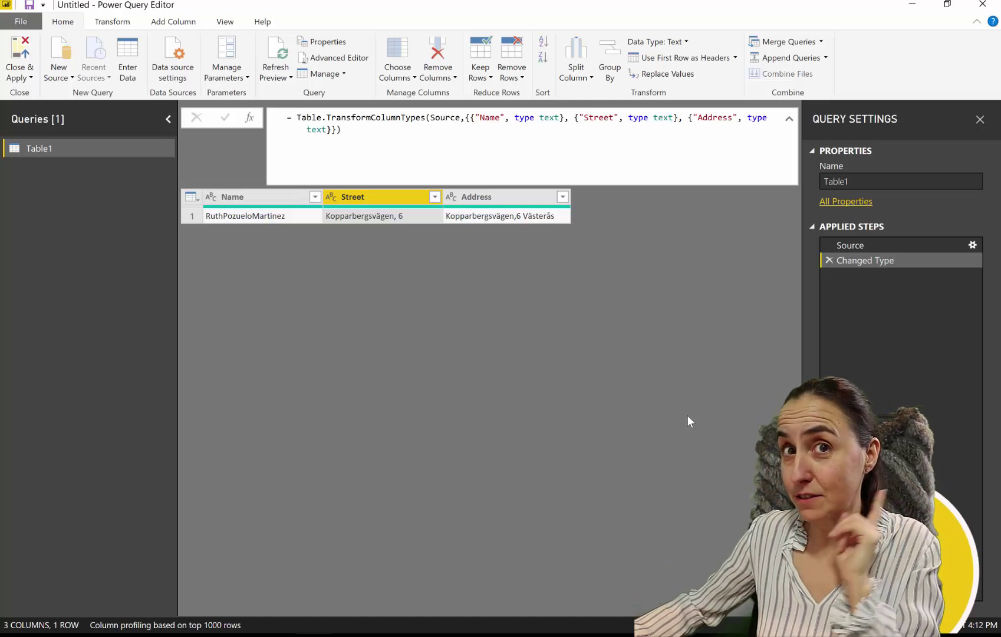
Scroll through the Chrome blog post on splitting columns by character transition.
{"action": "key", "text": "alt+Tab"}
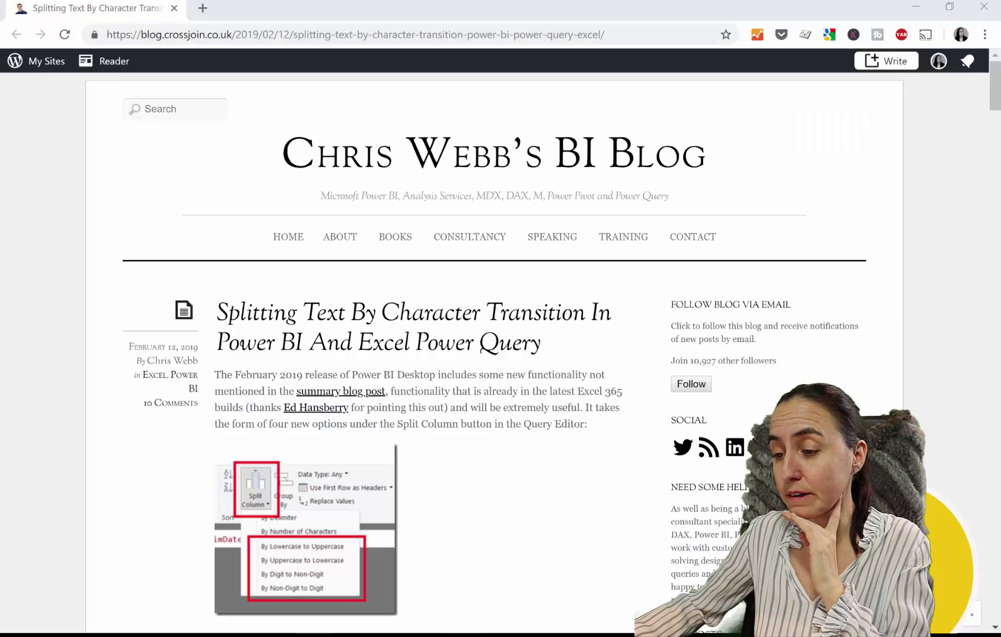
{"action": "scroll", "coordinate": [506, 354], "scroll_direction": "down", "scroll_amount": 2}
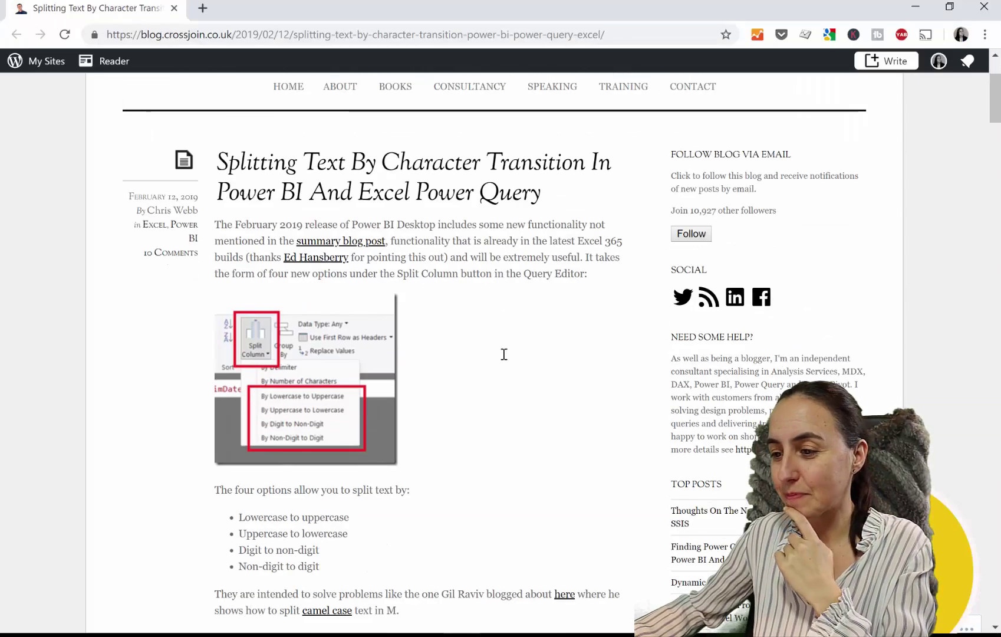
{"action": "scroll", "coordinate": [507, 348], "scroll_direction": "up", "scroll_amount": 1}
{"action": "scroll", "coordinate": [508, 348], "scroll_direction": "up", "scroll_amount": 1}
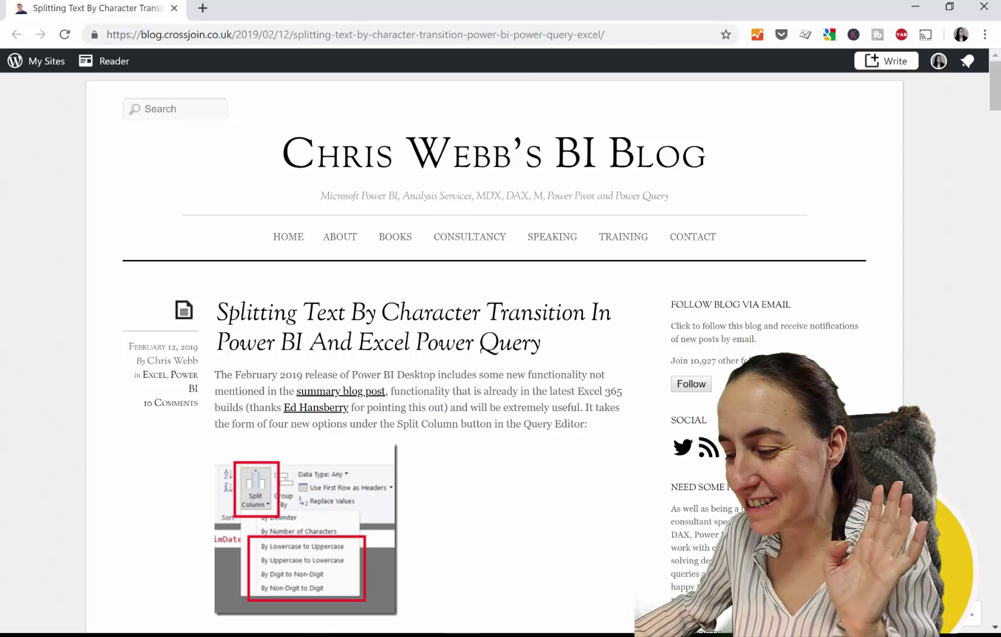
Return to Table1 in Power Query Editor and select the Name column.
{"action": "mouse_move", "coordinate": [382, 594]}
{"action": "left_click", "coordinate": [389, 575]}
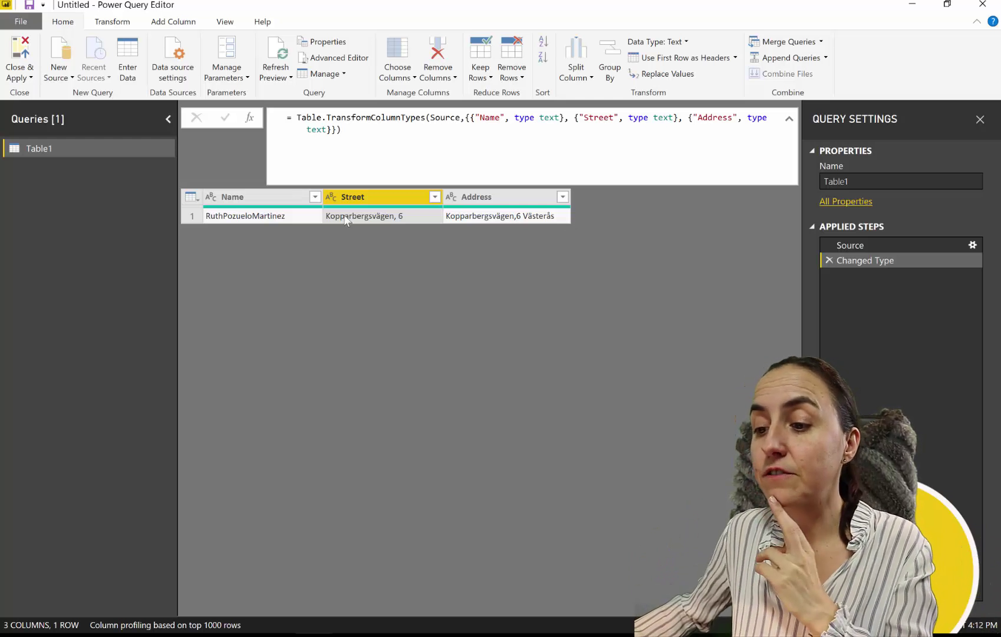
{"action": "left_click", "coordinate": [241, 201]}
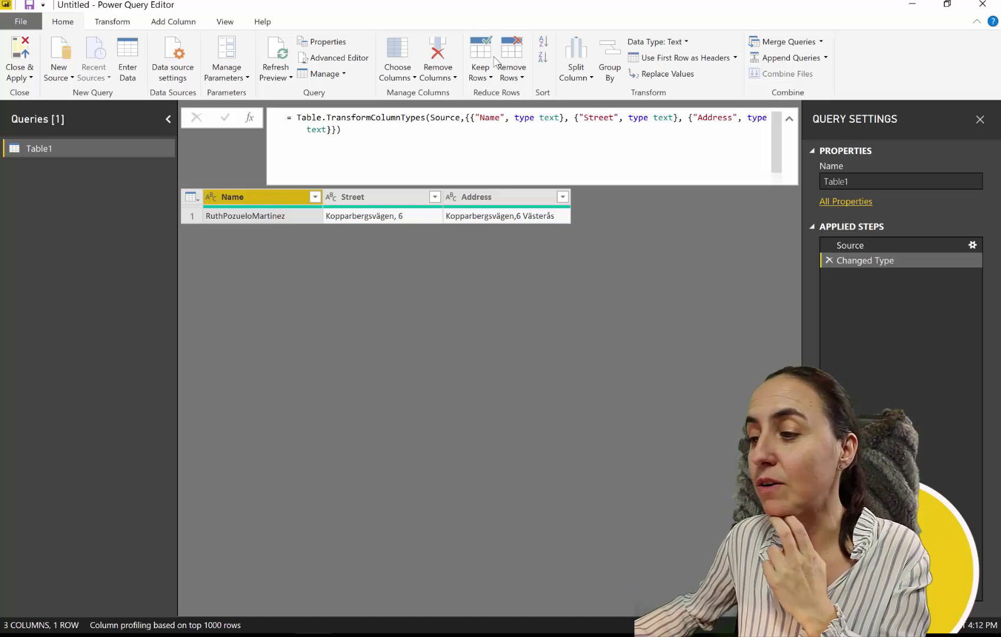
Split Name by lowercase-to-uppercase transition, then view and cancel the By Delimiter dialog.
{"action": "left_click", "coordinate": [576, 68]}
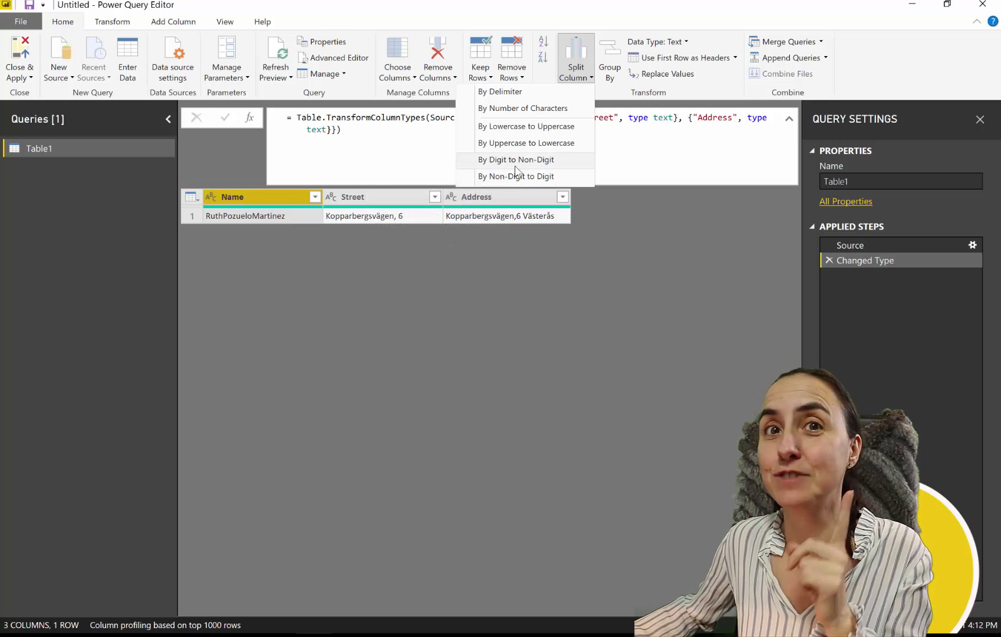
{"action": "left_click", "coordinate": [522, 127]}
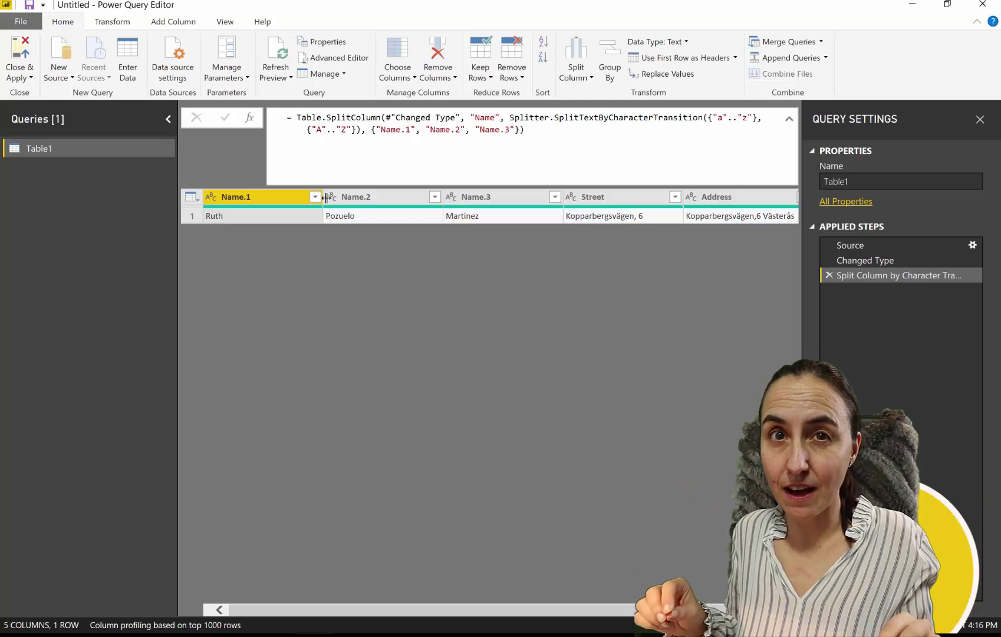
{"action": "left_click", "coordinate": [575, 69]}
{"action": "left_click", "coordinate": [513, 92]}
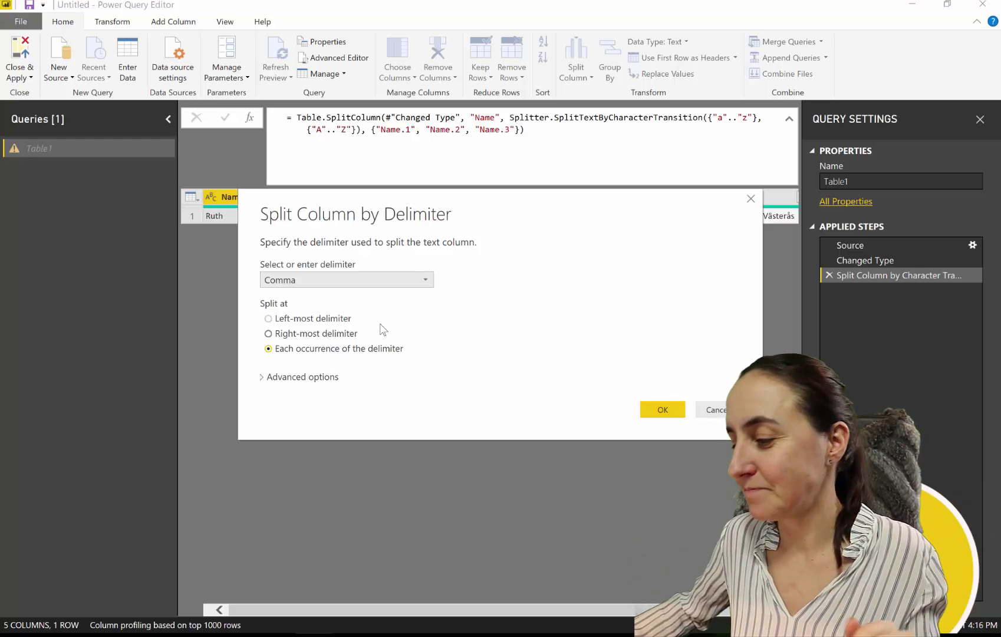
{"action": "left_click", "coordinate": [731, 410]}
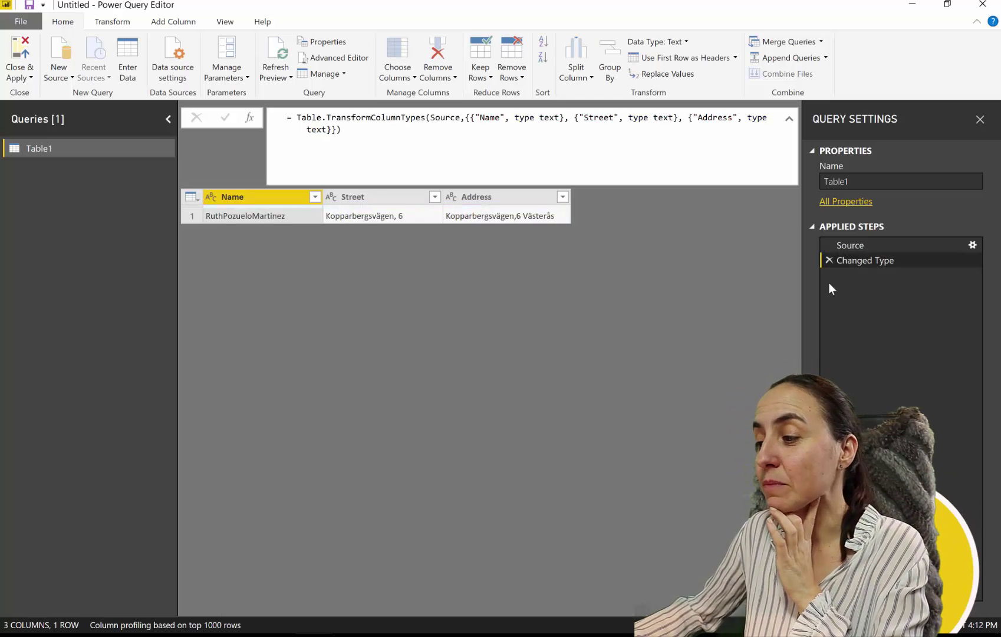
{"action": "left_click", "coordinate": [576, 66]}
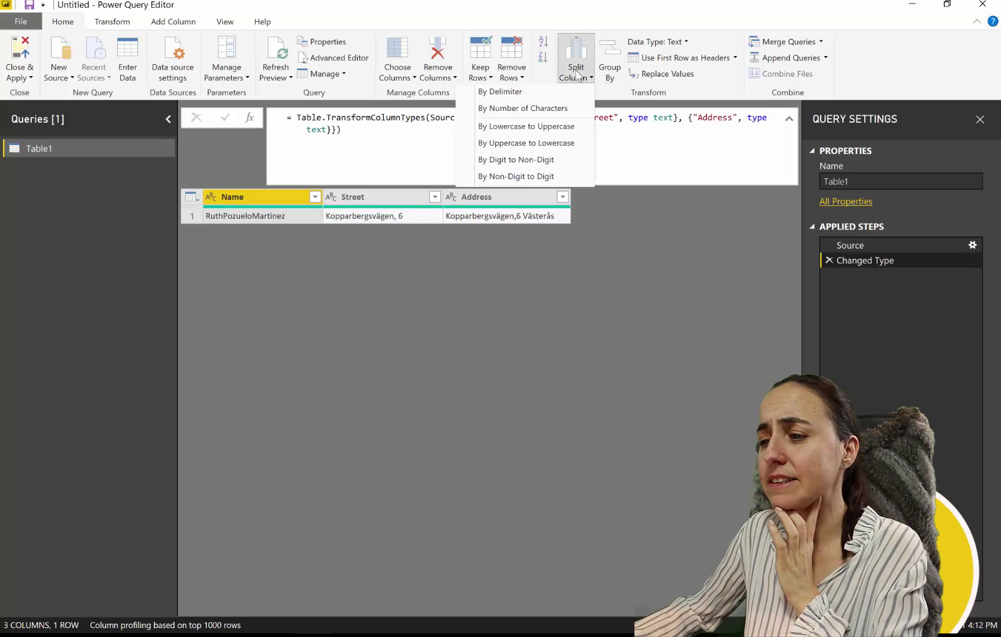
{"action": "left_click", "coordinate": [569, 146]}
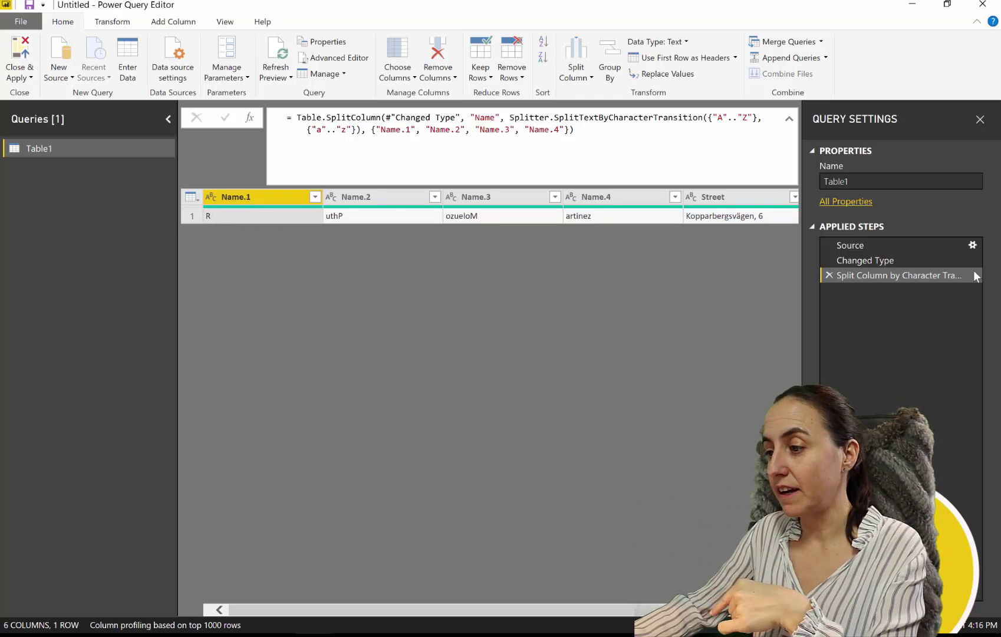
{"action": "left_click", "coordinate": [829, 275]}
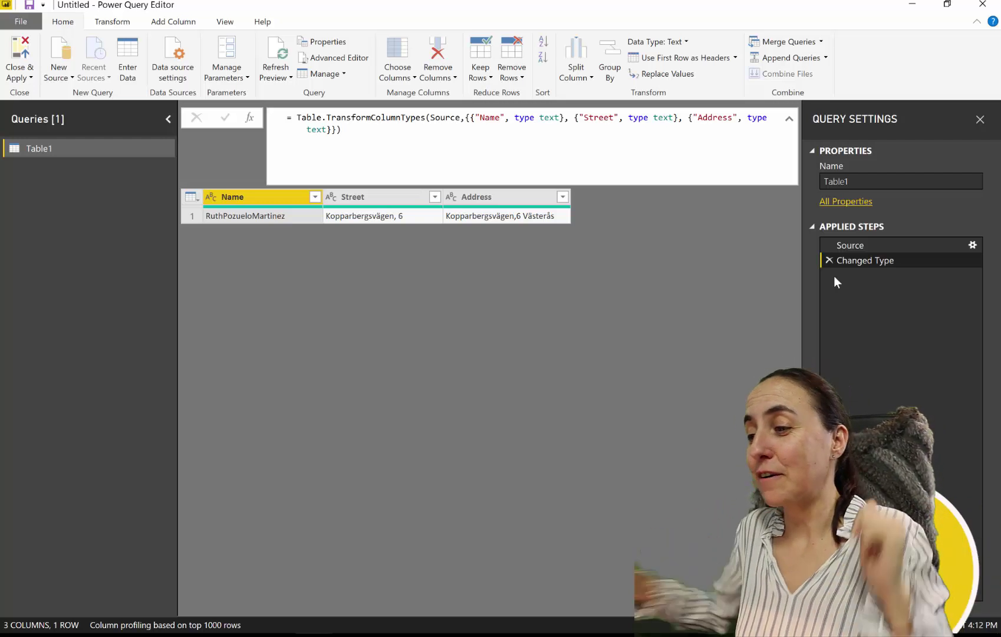
{"action": "left_click", "coordinate": [376, 196]}
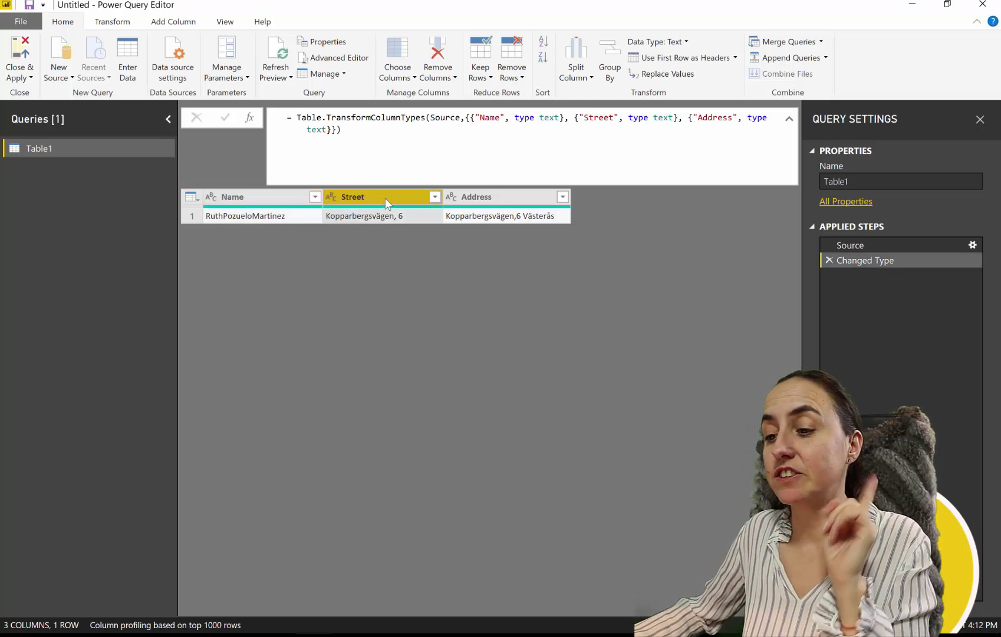
{"action": "left_click", "coordinate": [587, 79]}
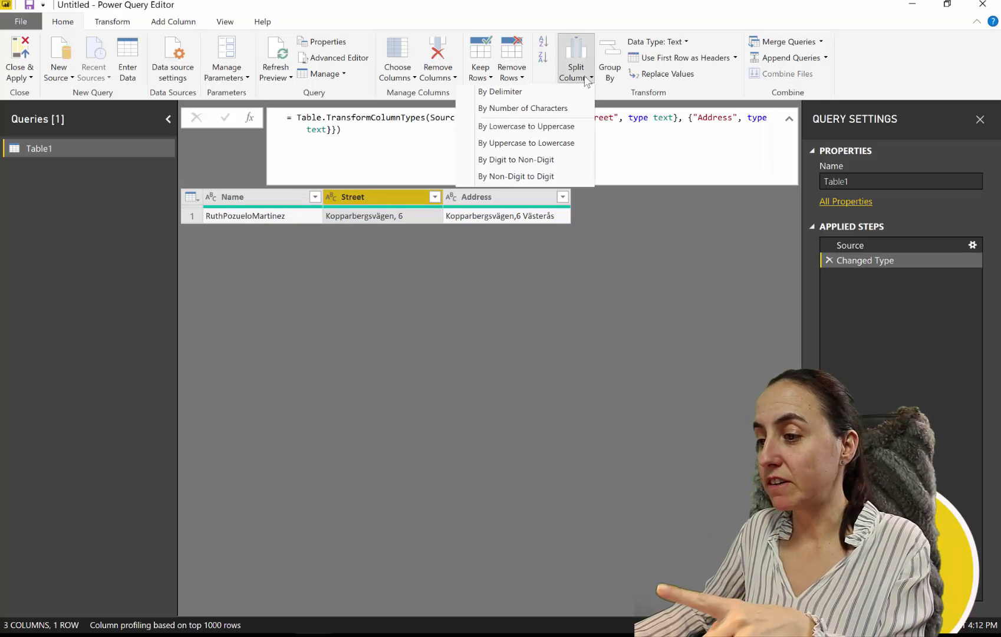
{"action": "left_click", "coordinate": [516, 176]}
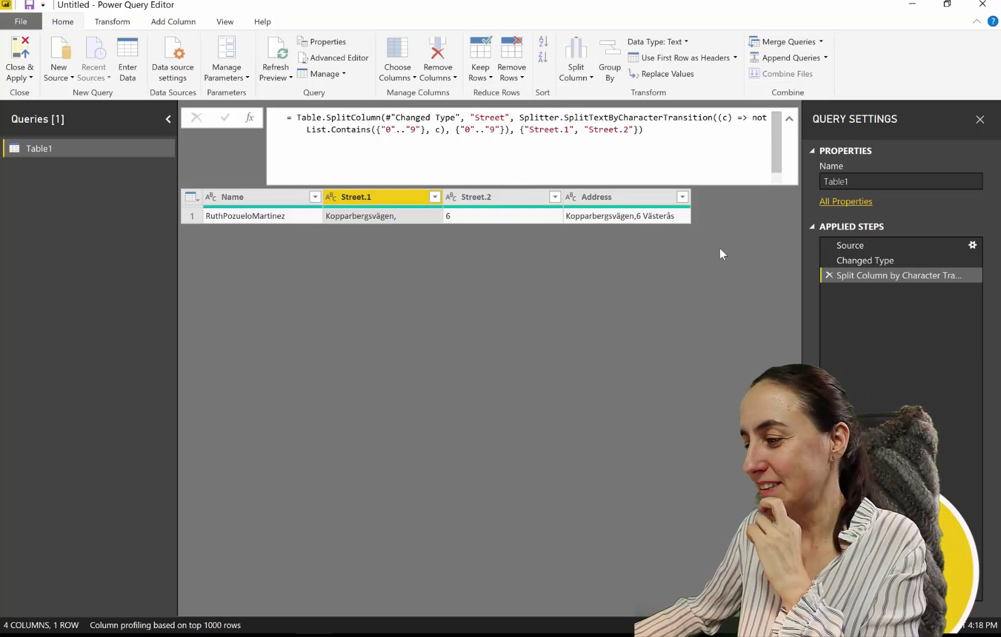
{"action": "left_click", "coordinate": [830, 275]}
Split the Address column at its non-digit-to-digit transition.
{"action": "left_click", "coordinate": [499, 201]}
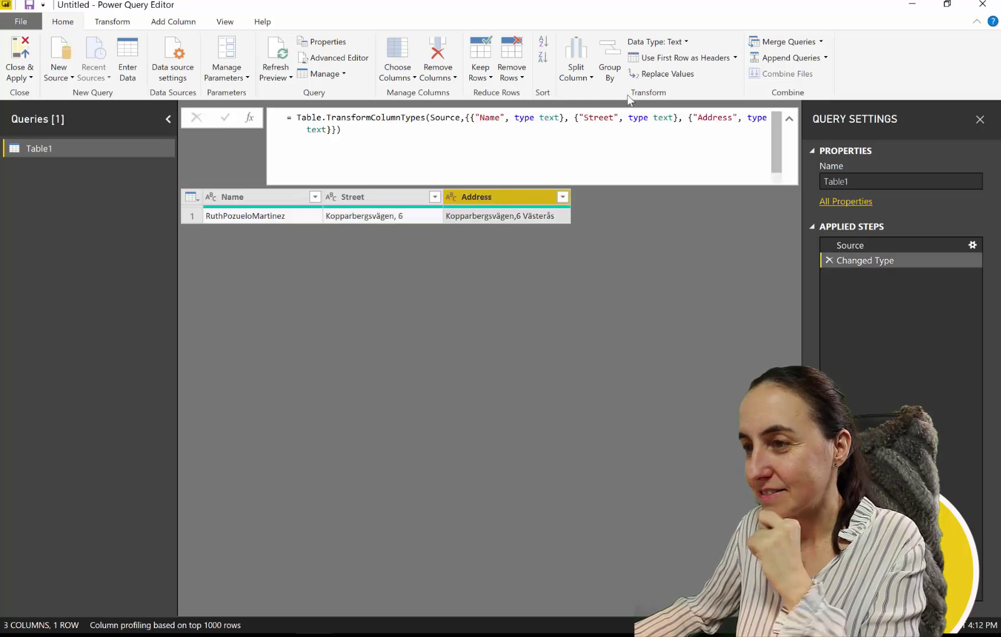
{"action": "left_click", "coordinate": [585, 75]}
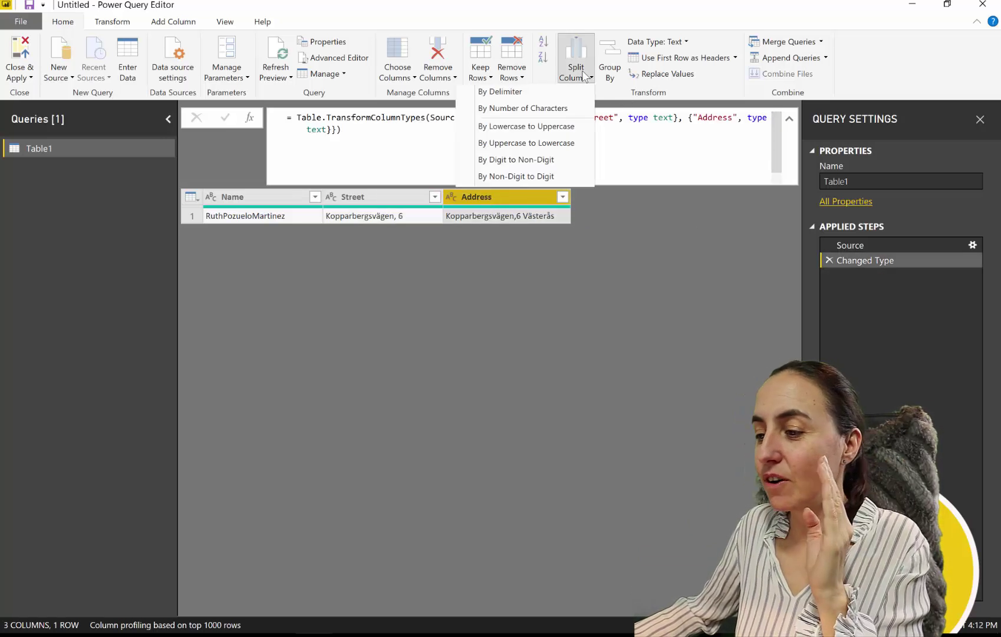
{"action": "left_click", "coordinate": [548, 176]}
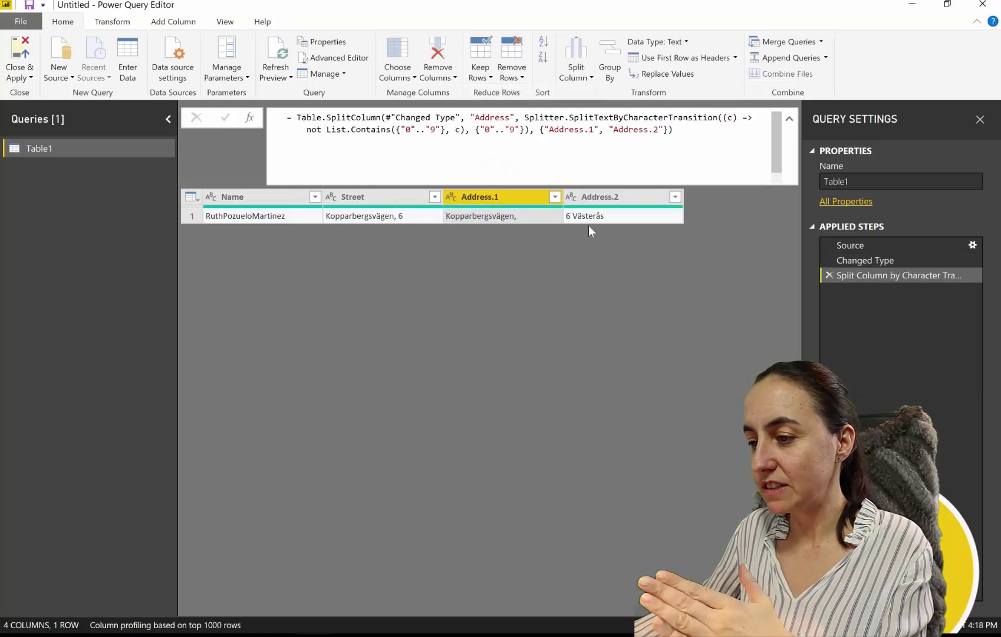
Split Address.2 by digit-to-non-digit, separating house number 6 from the city.
{"action": "left_click", "coordinate": [637, 197]}
{"action": "left_click", "coordinate": [570, 76]}
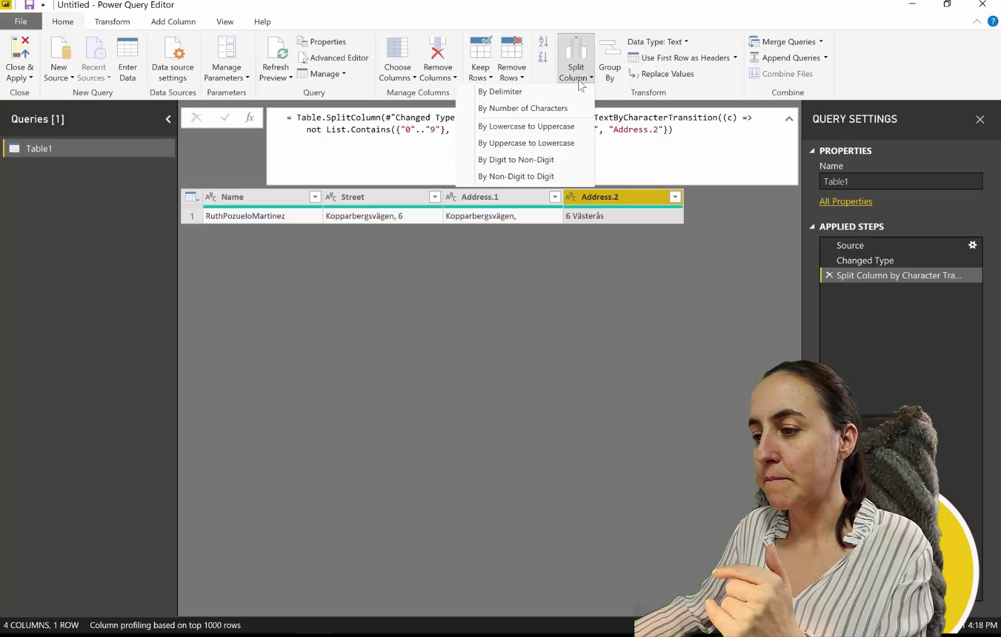
{"action": "left_click", "coordinate": [542, 161]}
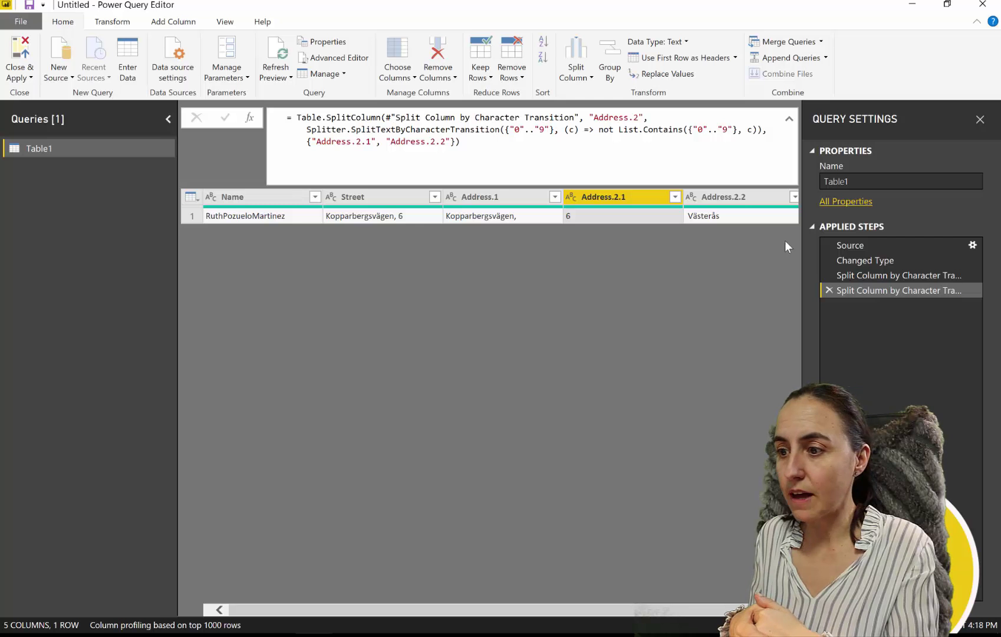
{"action": "left_click_drag", "start_coordinate": [497, 154], "coordinate": [288, 117]}
{"action": "left_click", "coordinate": [685, 166]}
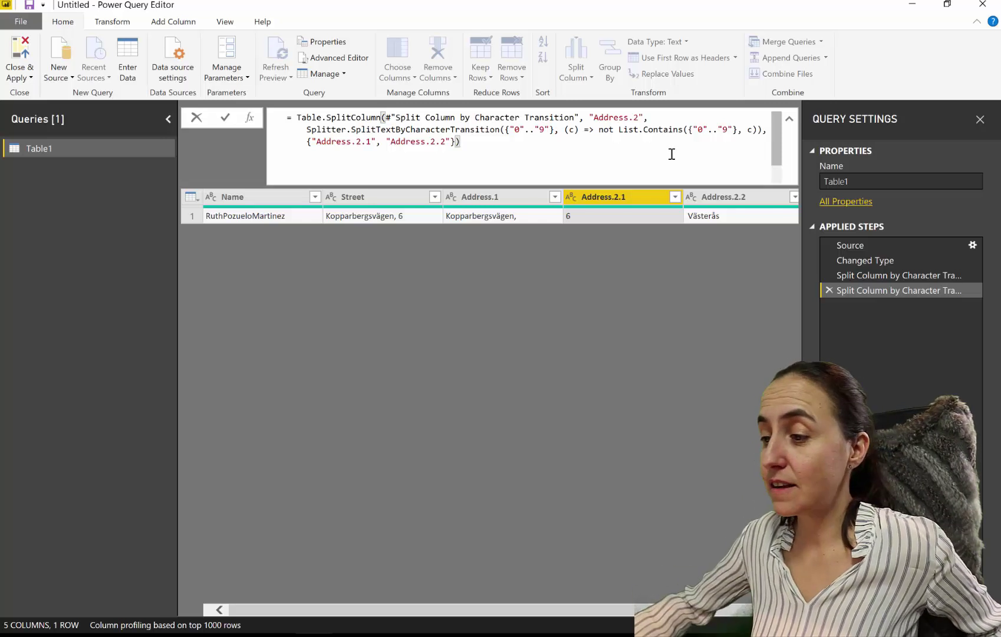
{"action": "left_click", "coordinate": [602, 199]}
{"action": "left_click", "coordinate": [581, 79]}
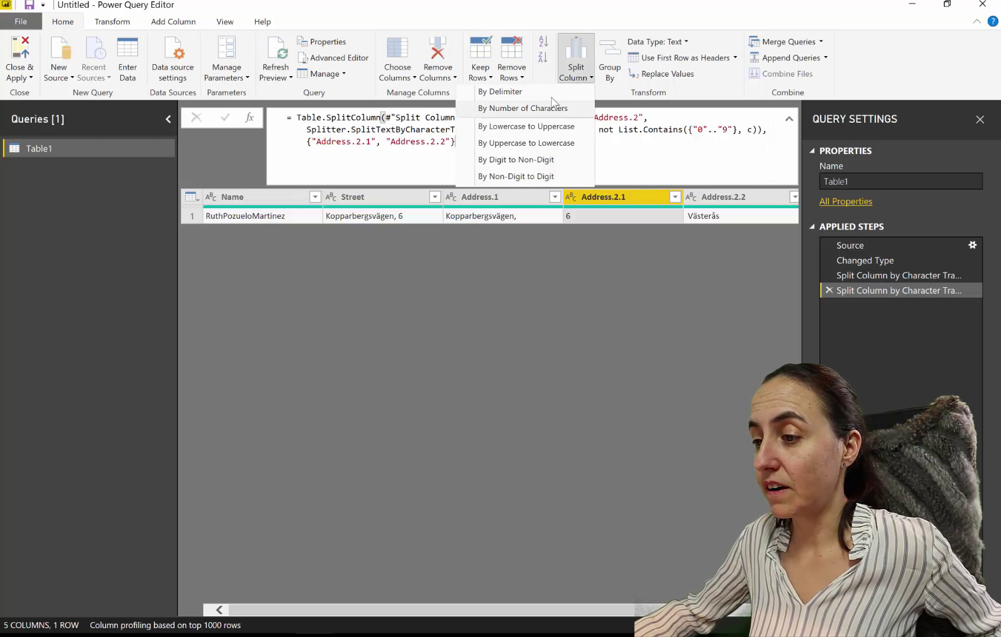
{"action": "left_click", "coordinate": [501, 96]}
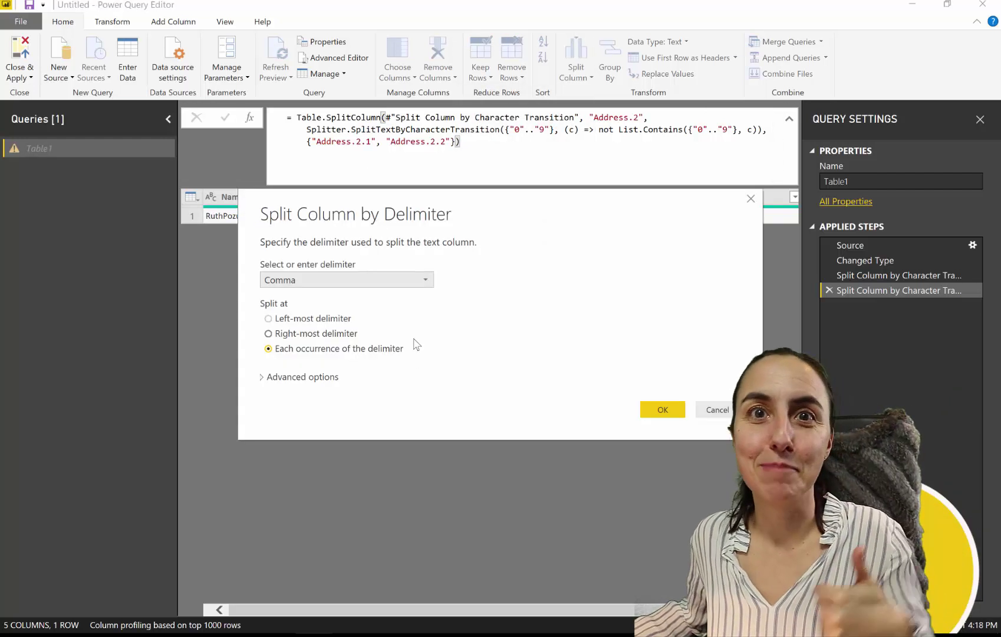
{"action": "left_click", "coordinate": [732, 410]}
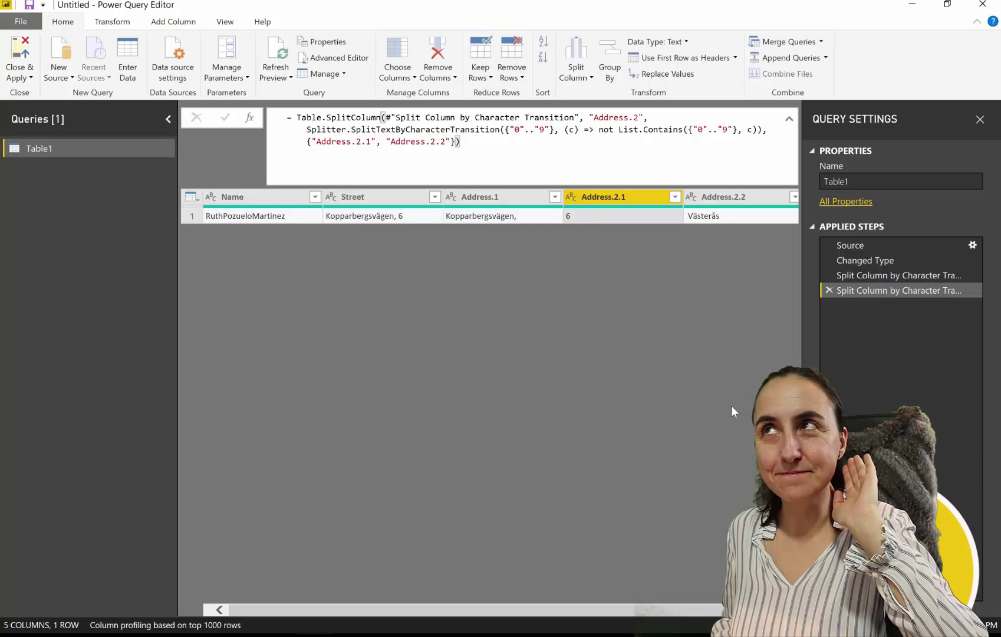